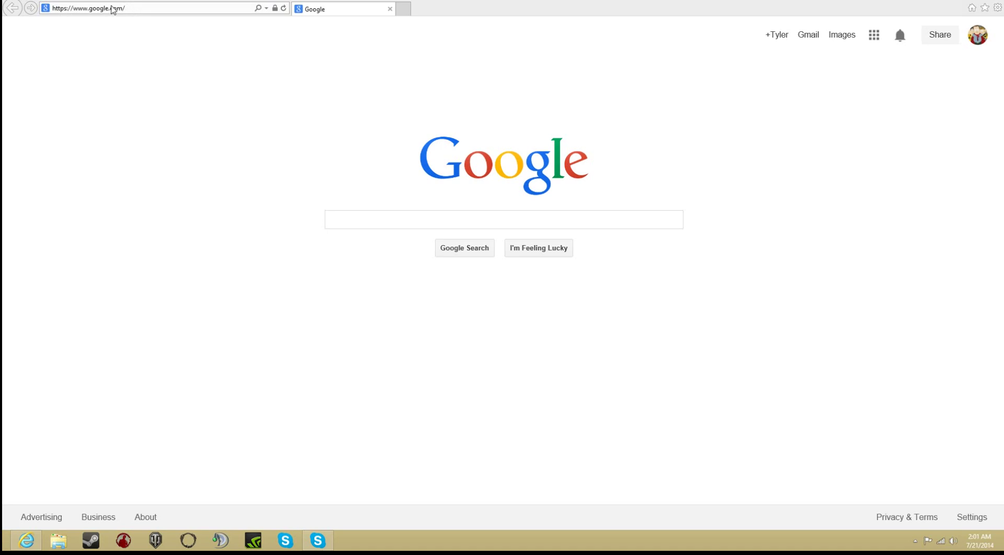
Open the router's administration page at 192.168.1.254
click(111, 8)
key(BackSpace)
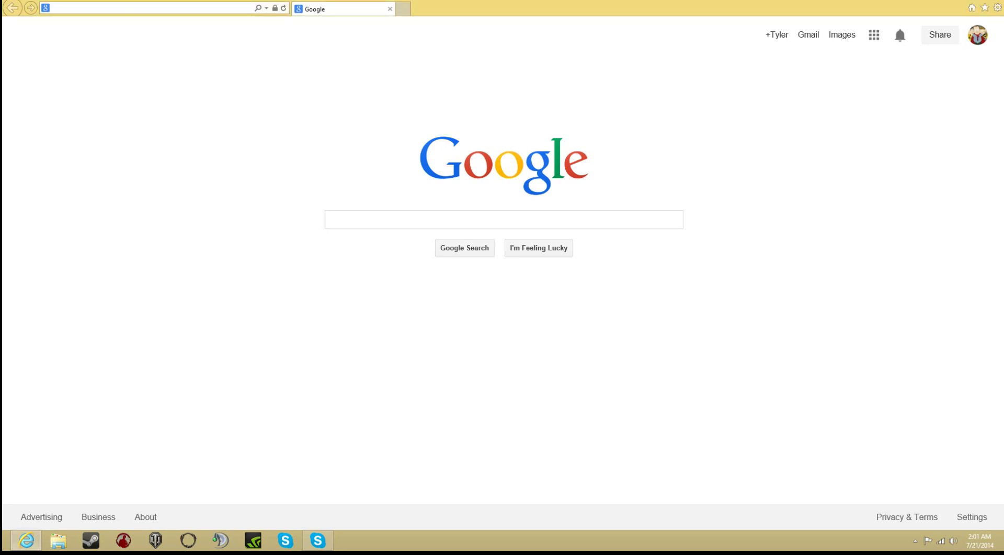
text(192.1)
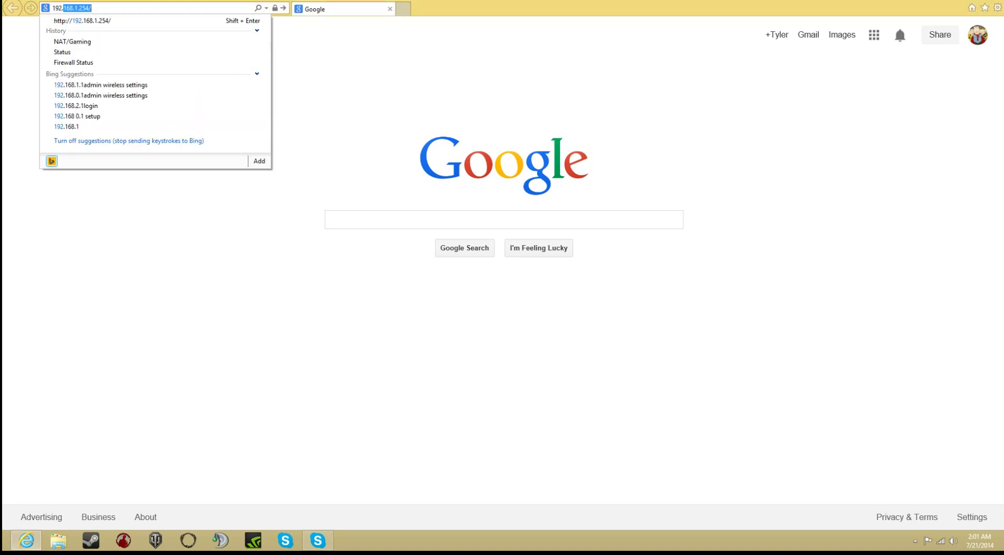
text(68)
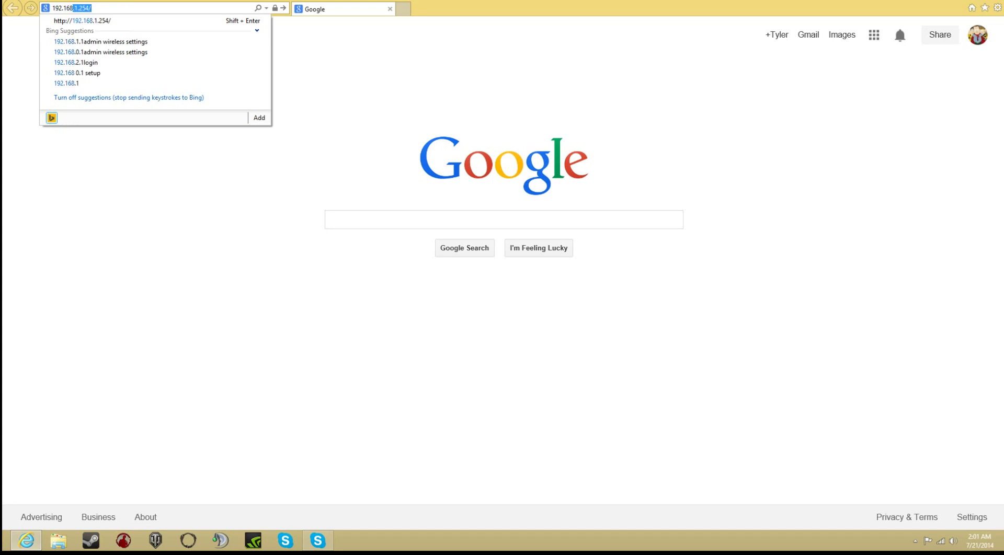
text(.1.25)
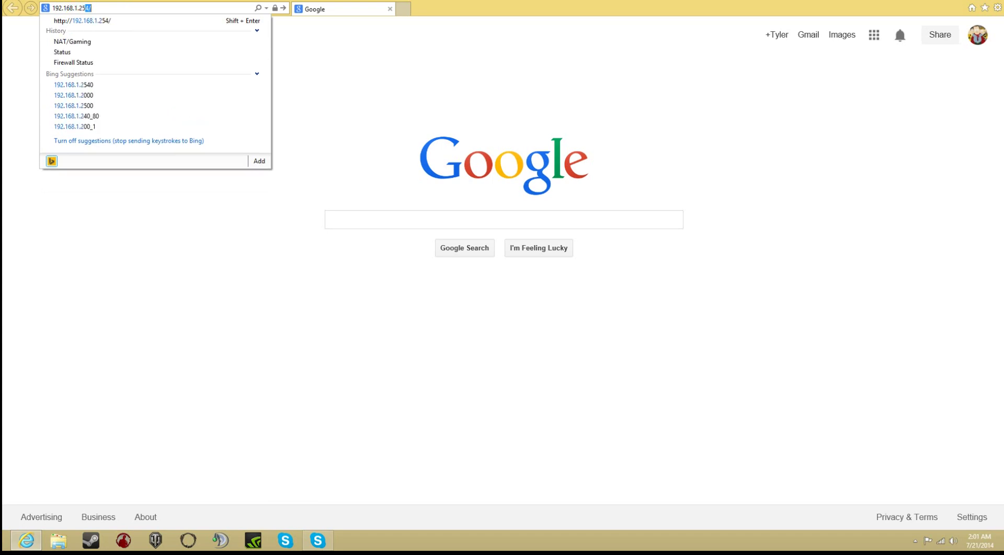
text(4)
key(Return)
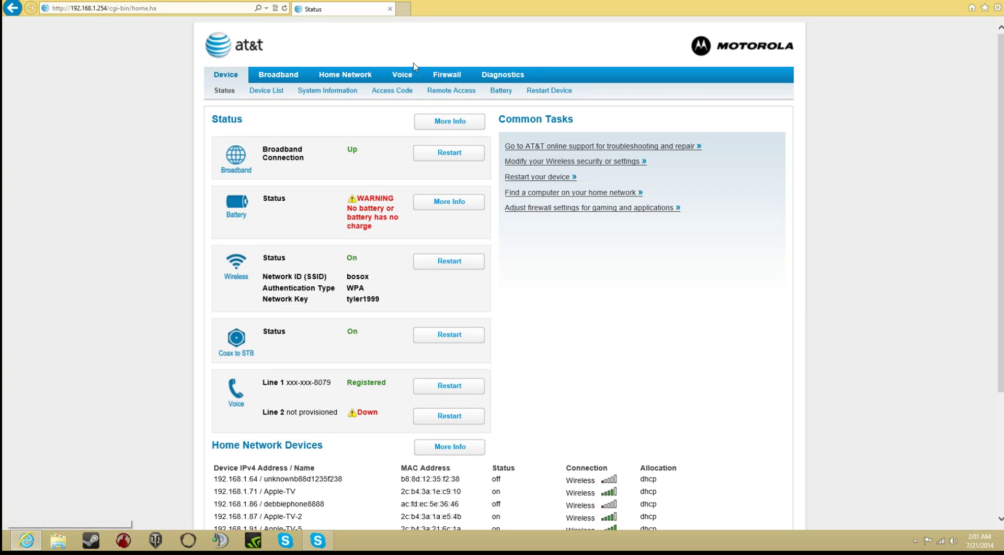
Open the custom services page within the router's firewall NAT/Gaming settings
click(456, 74)
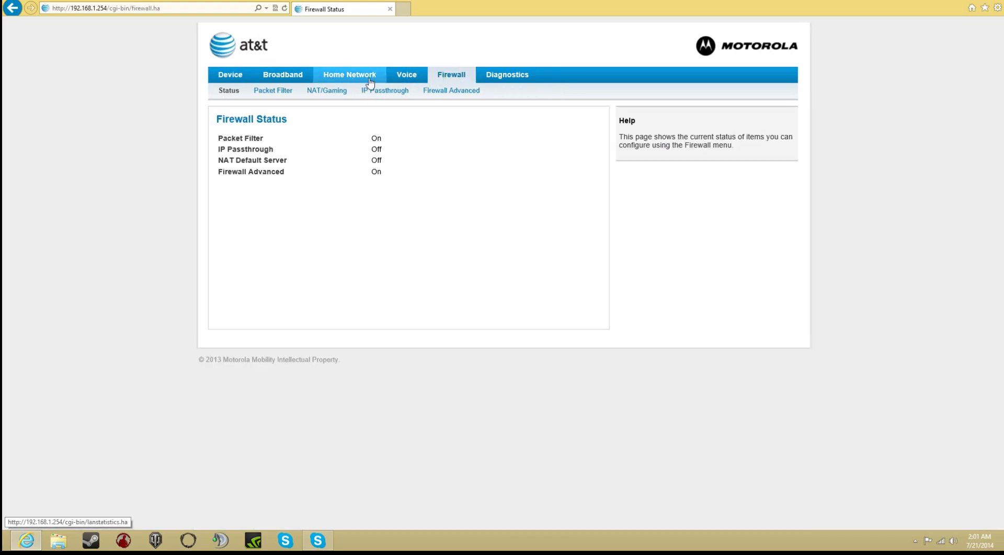
click(335, 92)
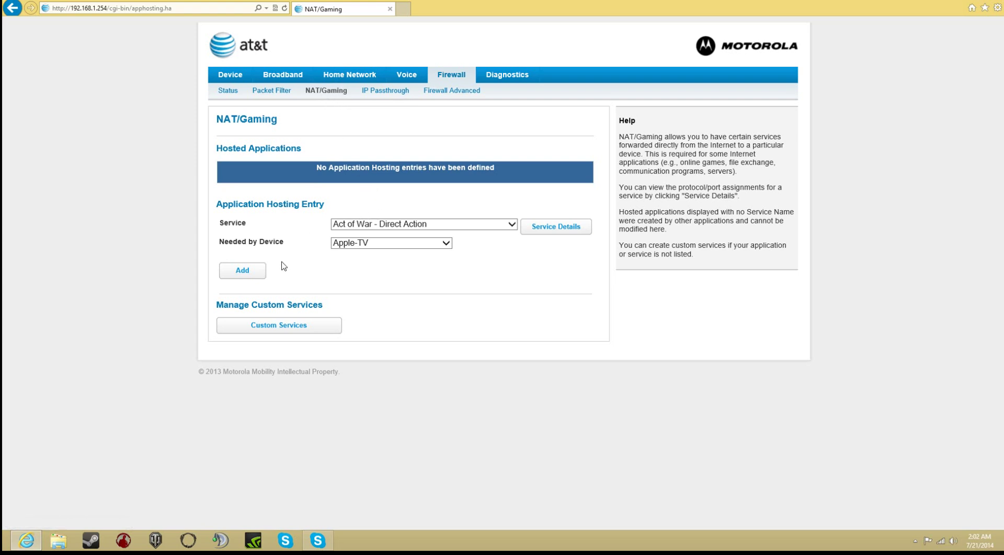
click(308, 326)
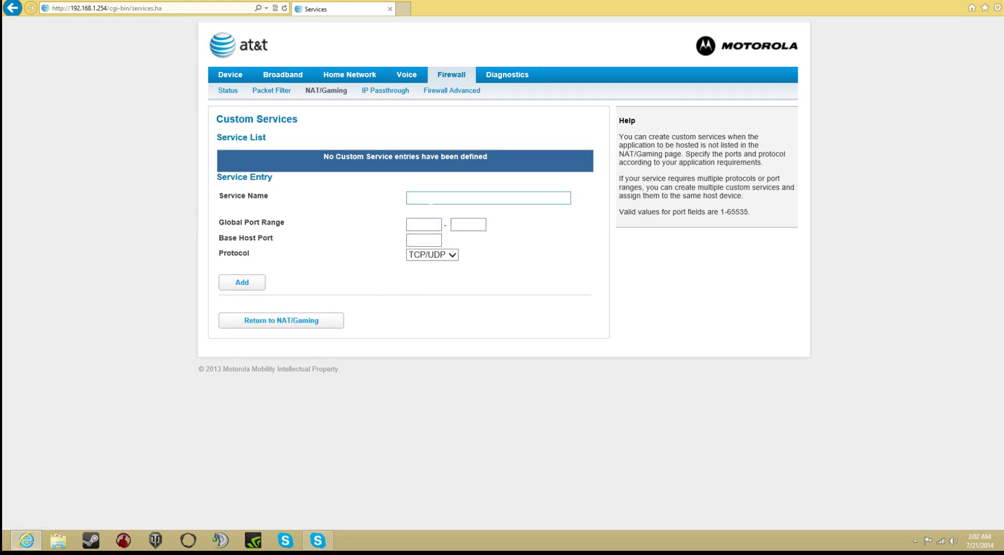
Add a custom service named unturned with global port 25444, base host port 25444 and protocol TCP/UDP
click(430, 201)
key(Tab)
click(427, 226)
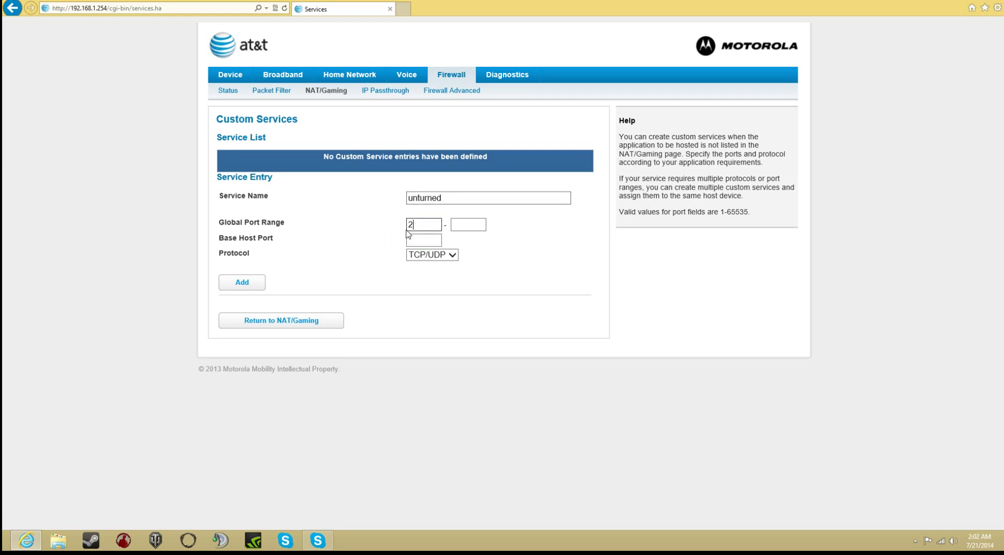
text(25444)
click(407, 241)
text(25444)
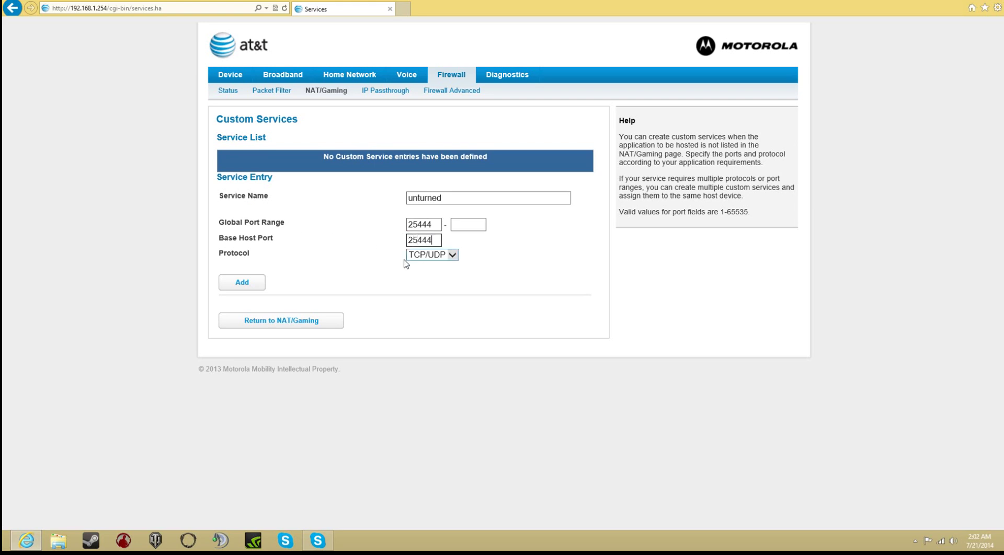
click(437, 255)
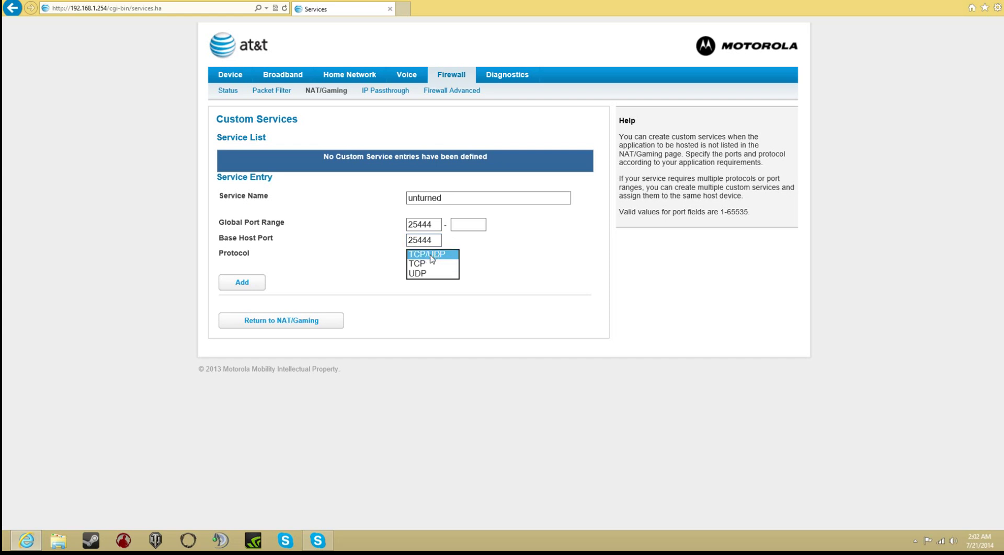
click(385, 273)
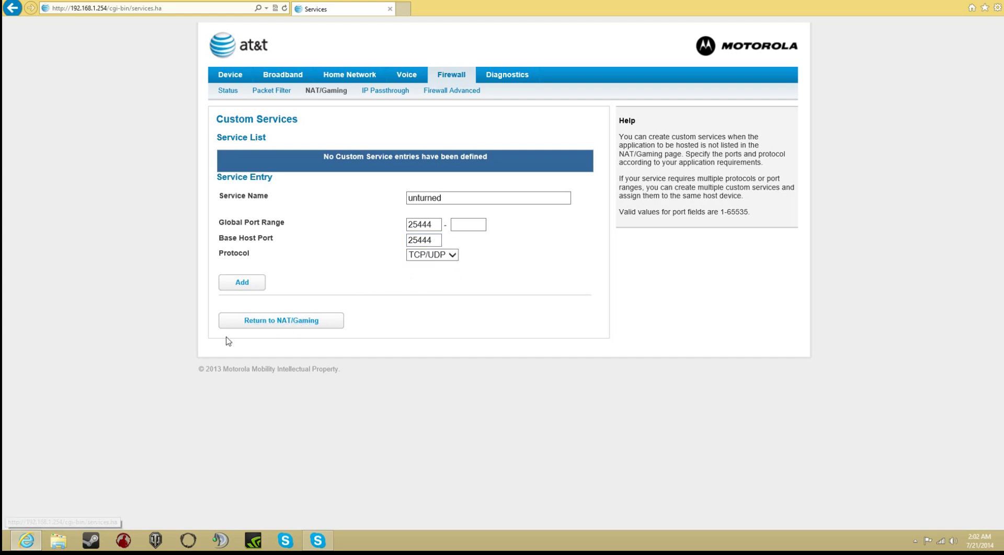
click(241, 283)
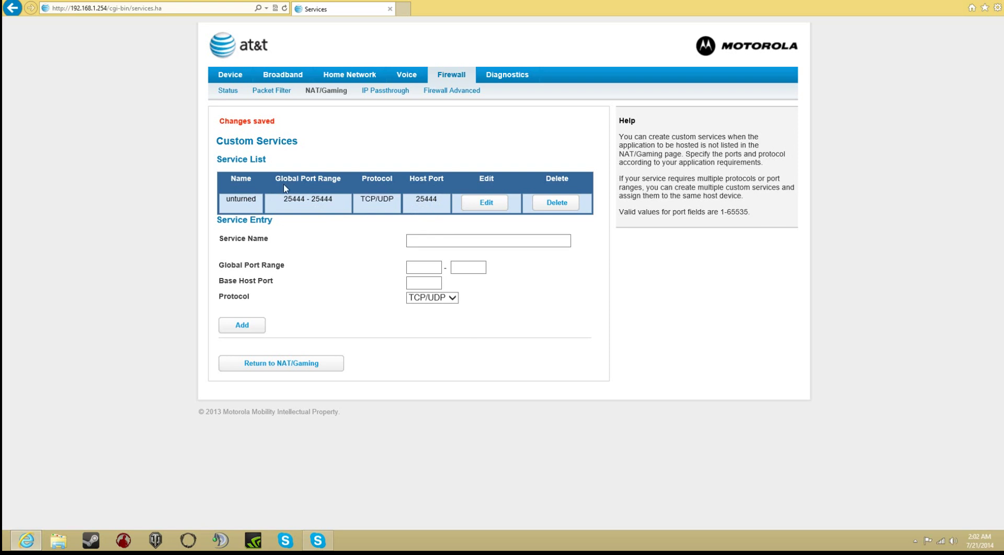
Return to NAT/Gaming and add a hosted application entry assigning the unturned service to DigitalStorm-PC
click(298, 366)
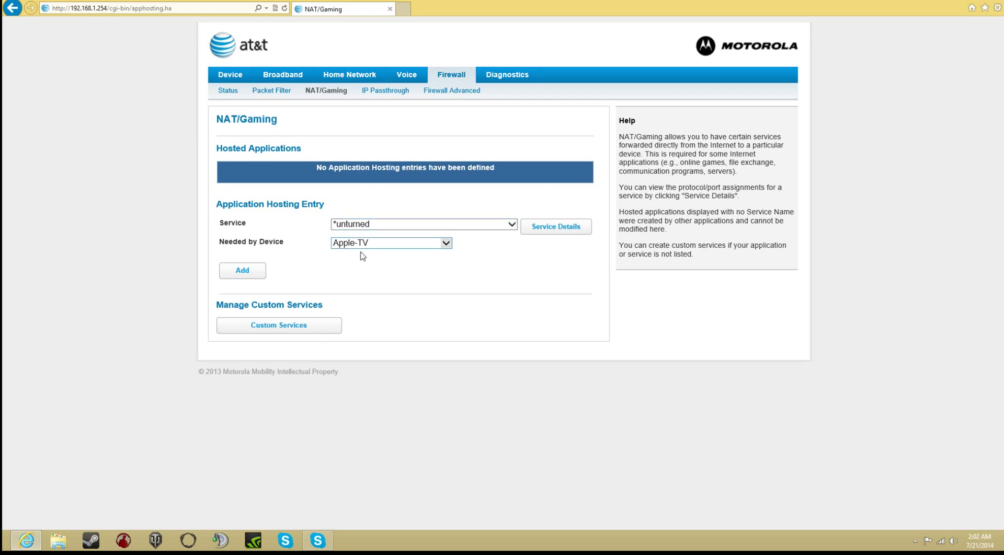
click(362, 245)
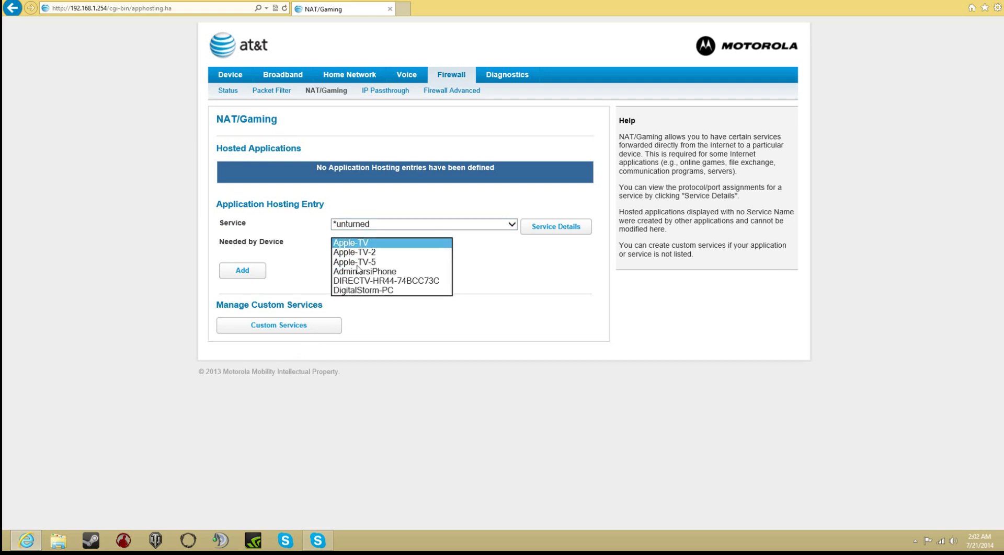
click(363, 244)
click(328, 253)
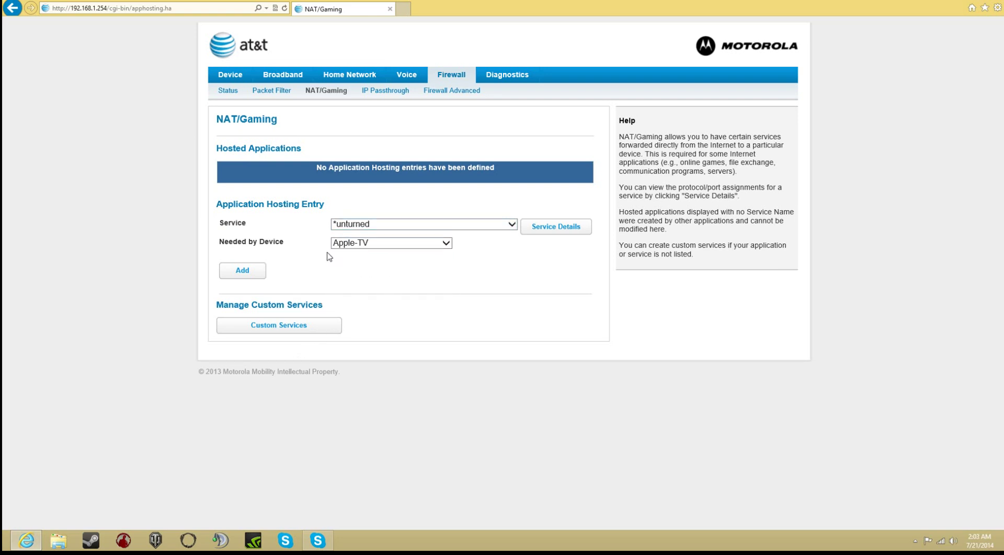
click(380, 245)
click(364, 294)
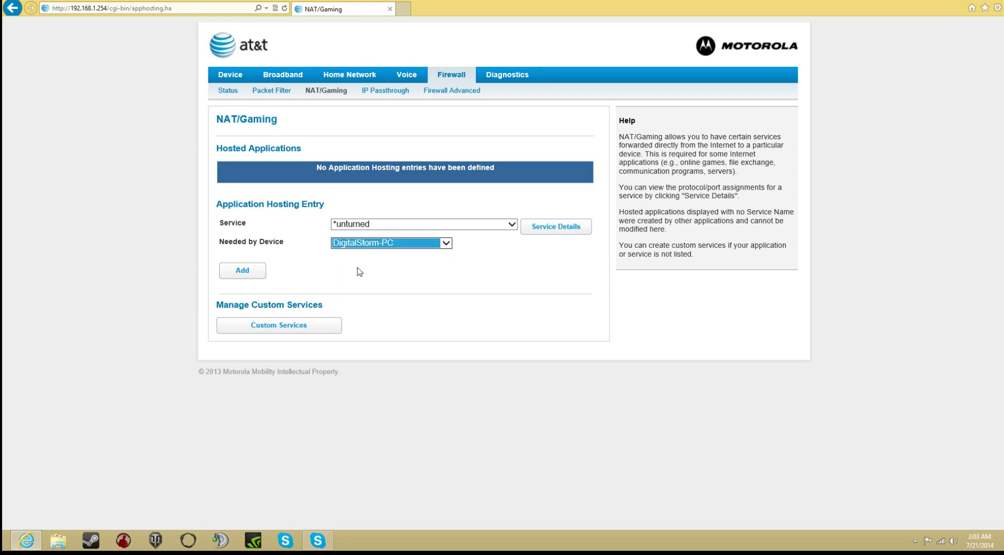
click(360, 272)
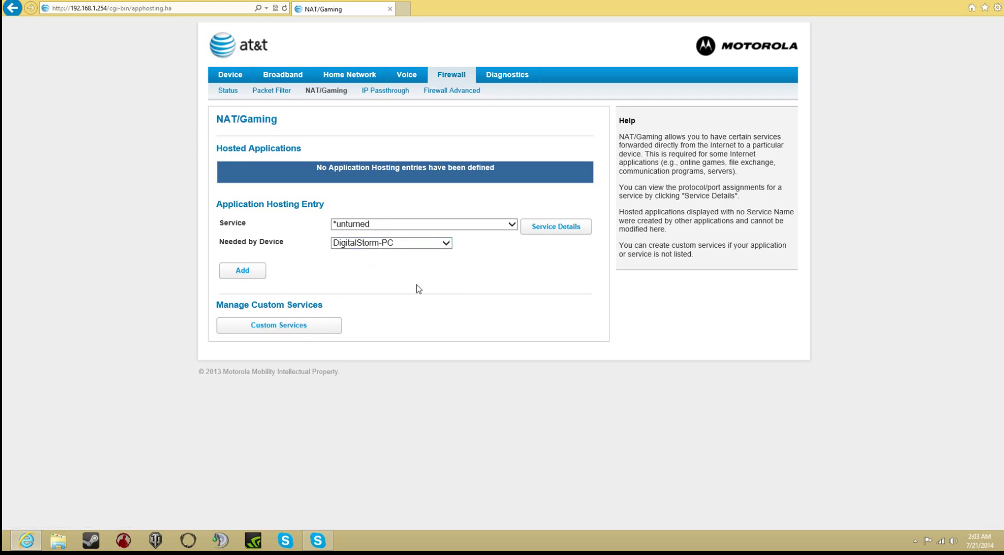
click(403, 222)
click(342, 233)
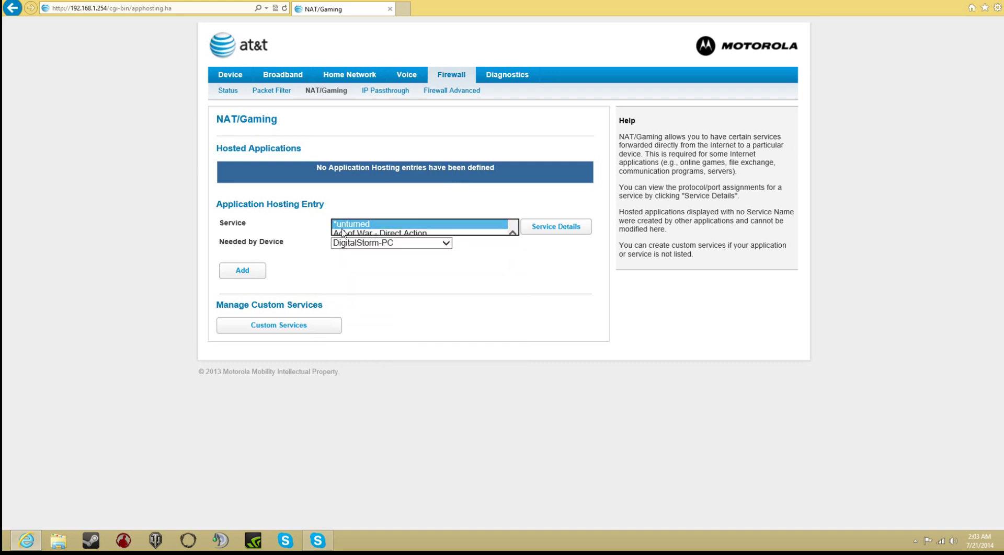
click(242, 270)
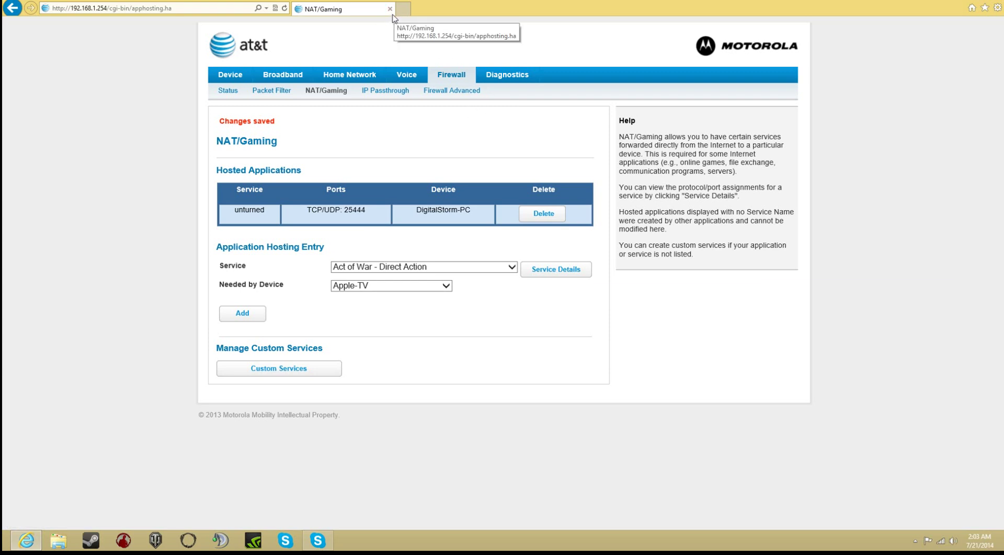
Open ipchicken.com and copy the current public IP address
click(168, 9)
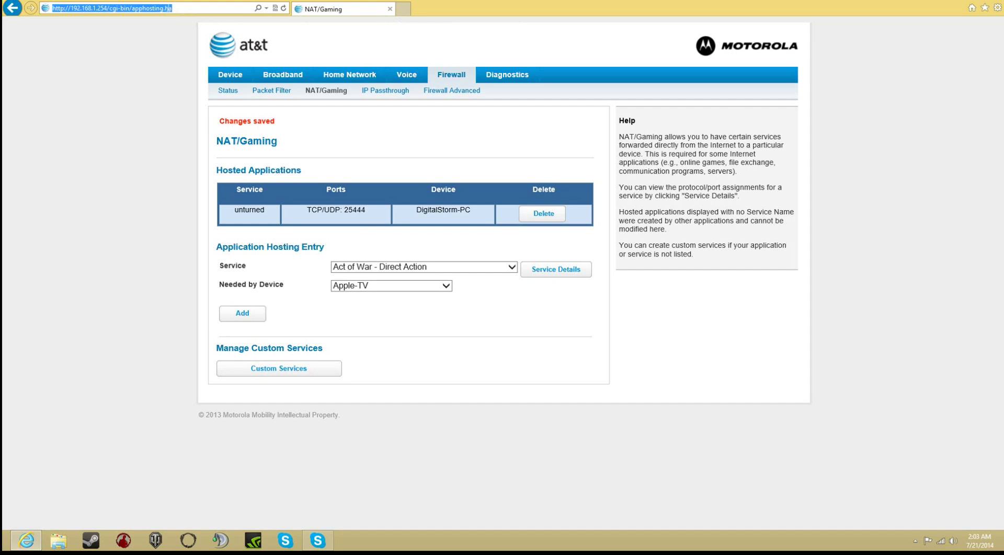
text(ipchicken.com/)
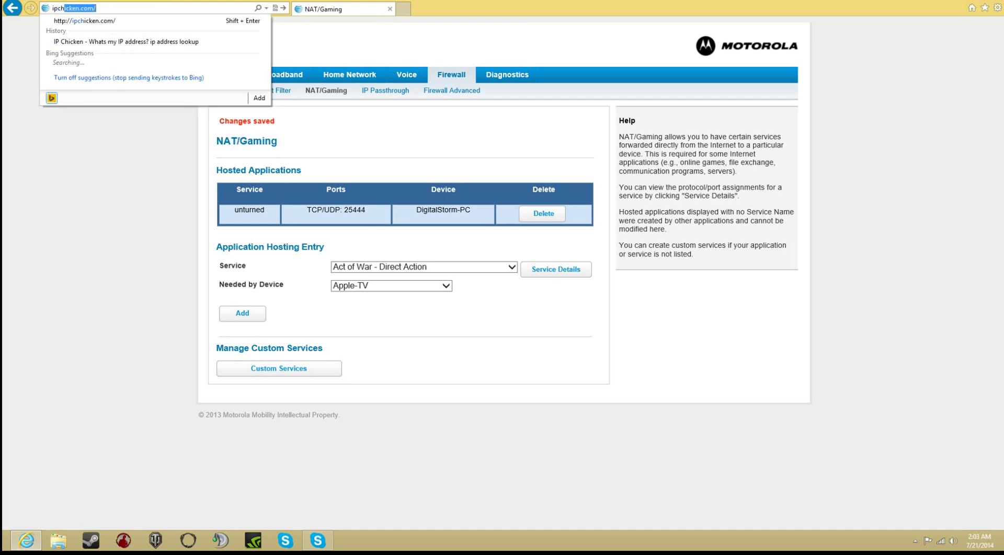
key(Return)
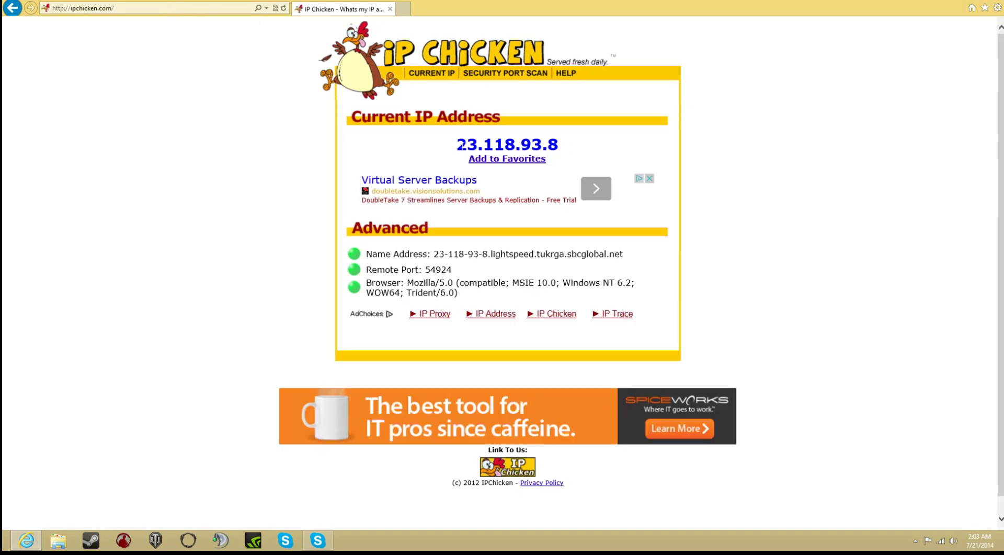
drag(458, 148, 565, 150)
right_click(542, 148)
click(585, 154)
right_click(522, 147)
click(544, 163)
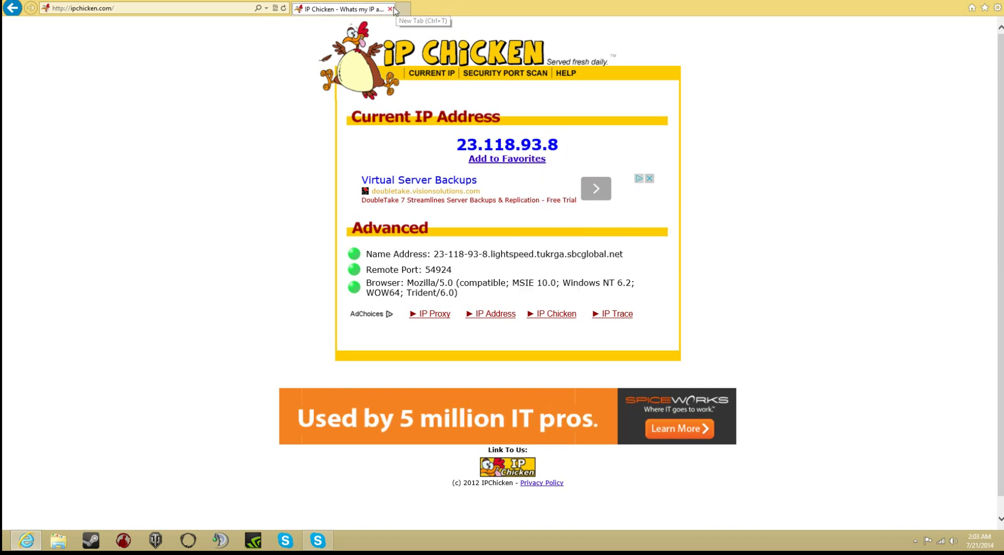
Switch to Unturned, review the savedata sync option and host a Normal PvP server on the PEI map
key(super+d)
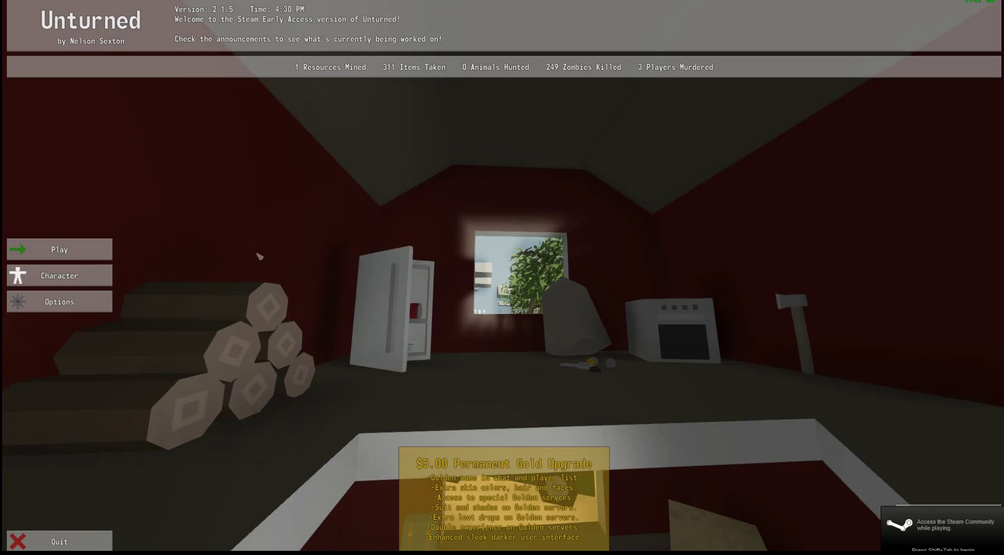
click(100, 251)
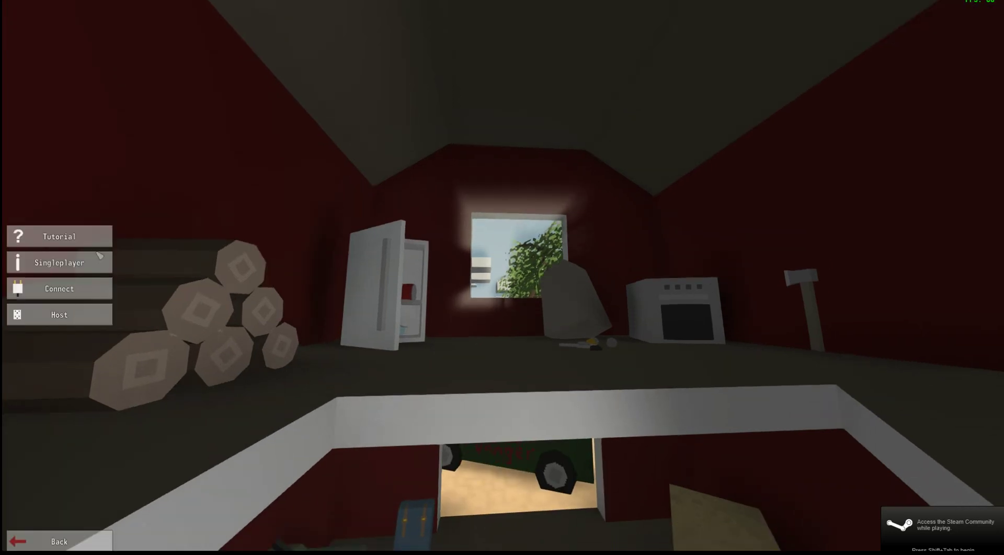
click(84, 315)
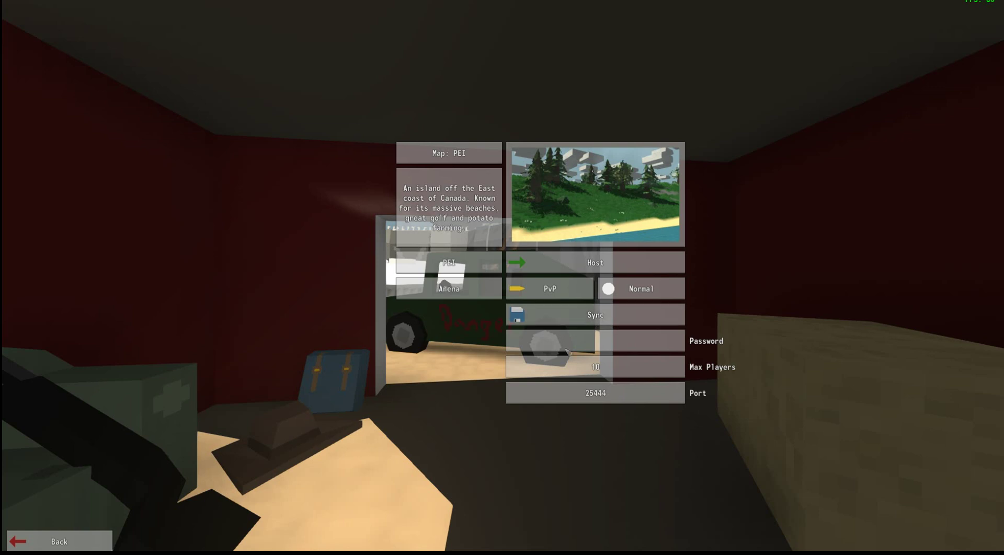
click(581, 320)
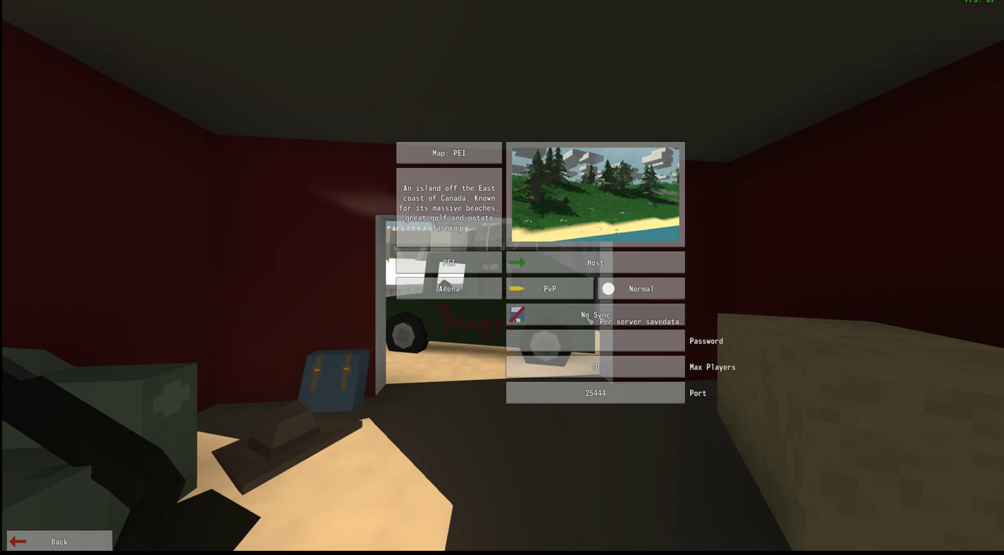
click(590, 320)
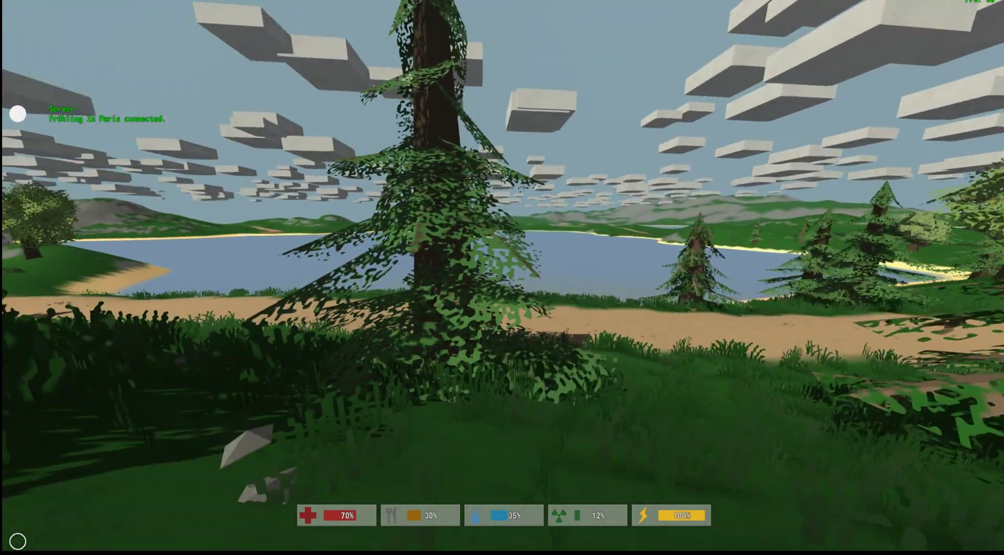
Disconnect from the hosted server and return to the main menu
mouse_move(502, 277)
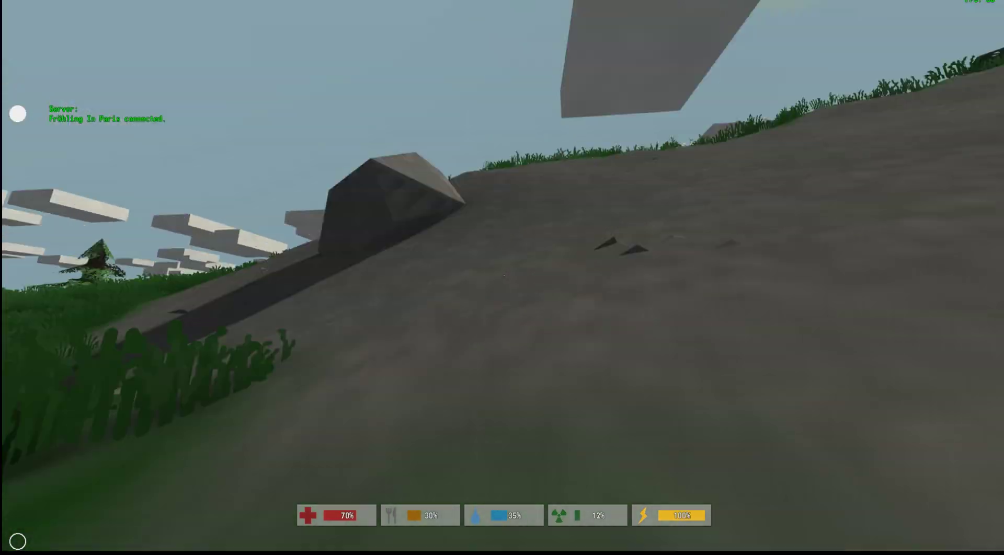
key(Escape)
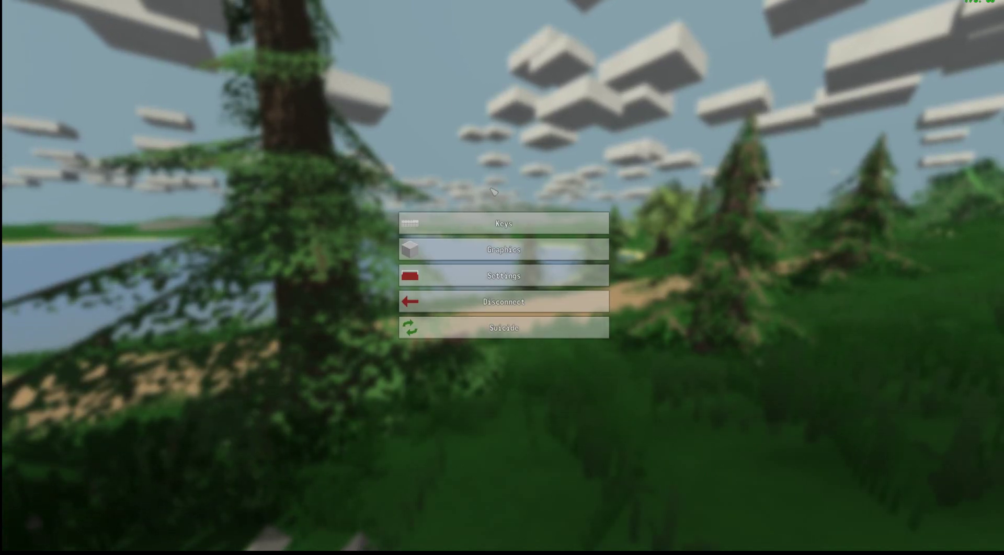
click(468, 302)
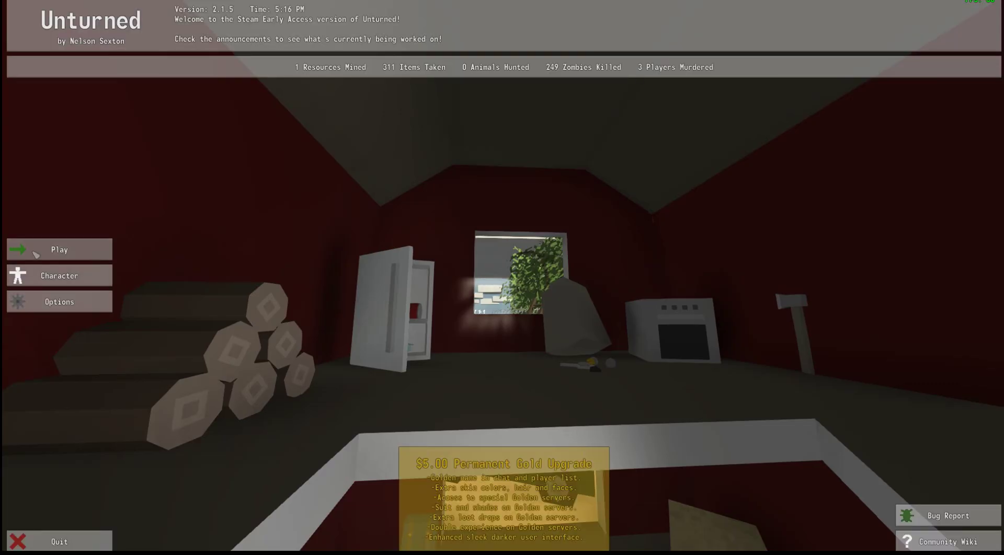
Set the server IP for connecting to the copied public IP address, and go back to the main menu
click(35, 254)
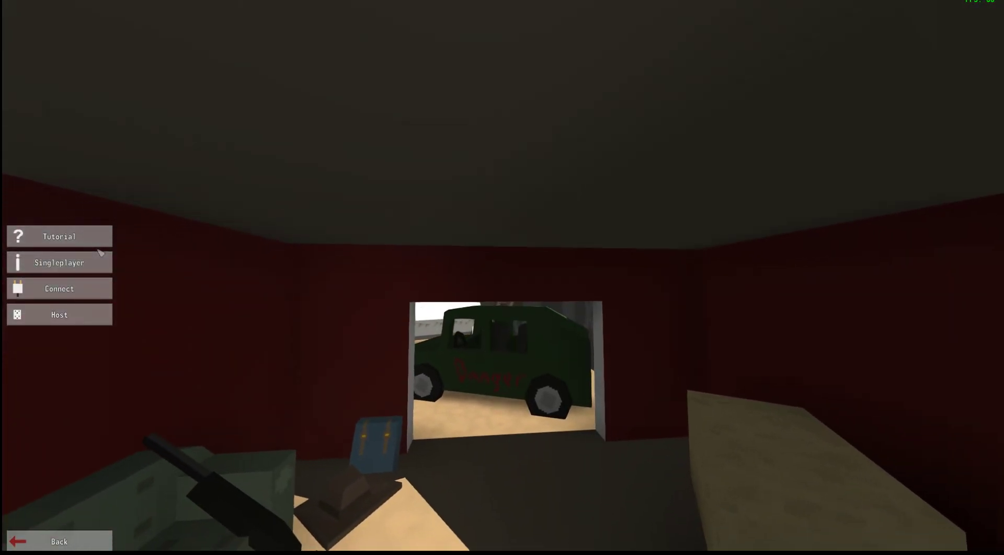
click(73, 289)
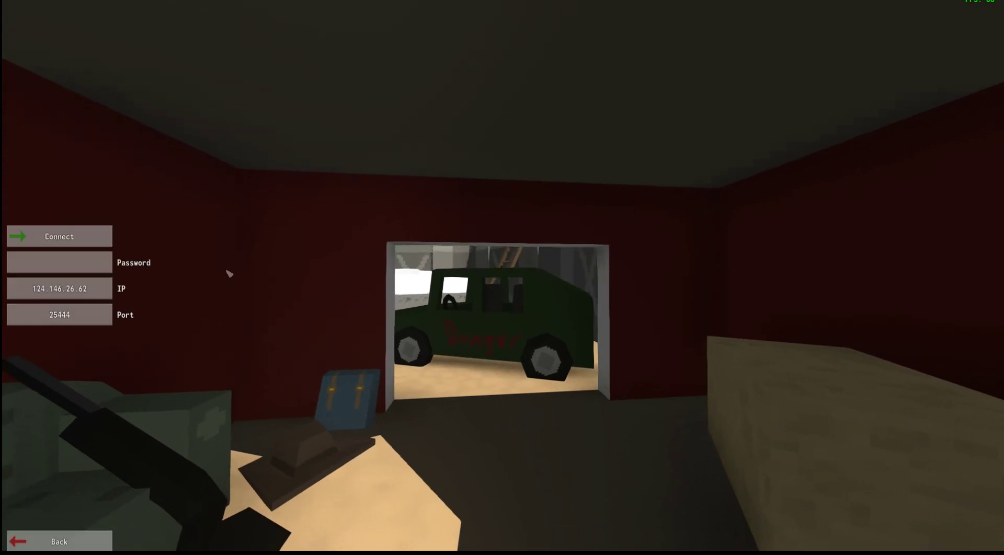
drag(107, 286, 5, 297)
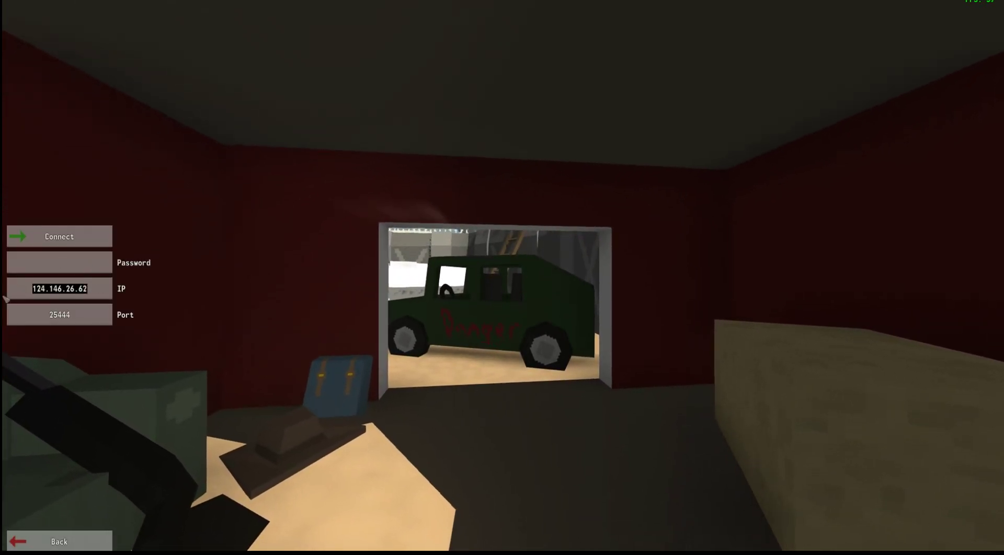
text(23.118.93.8)
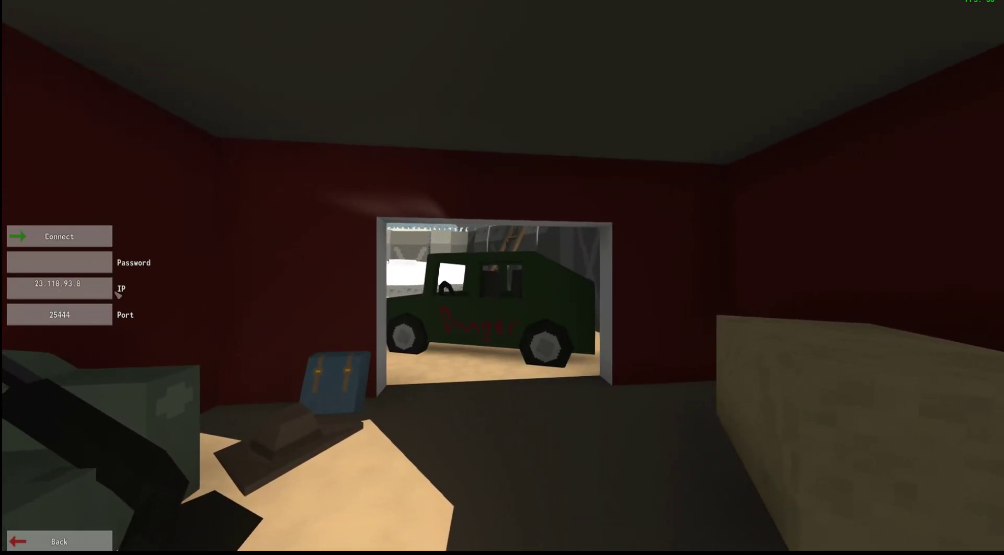
key(BackSpace)
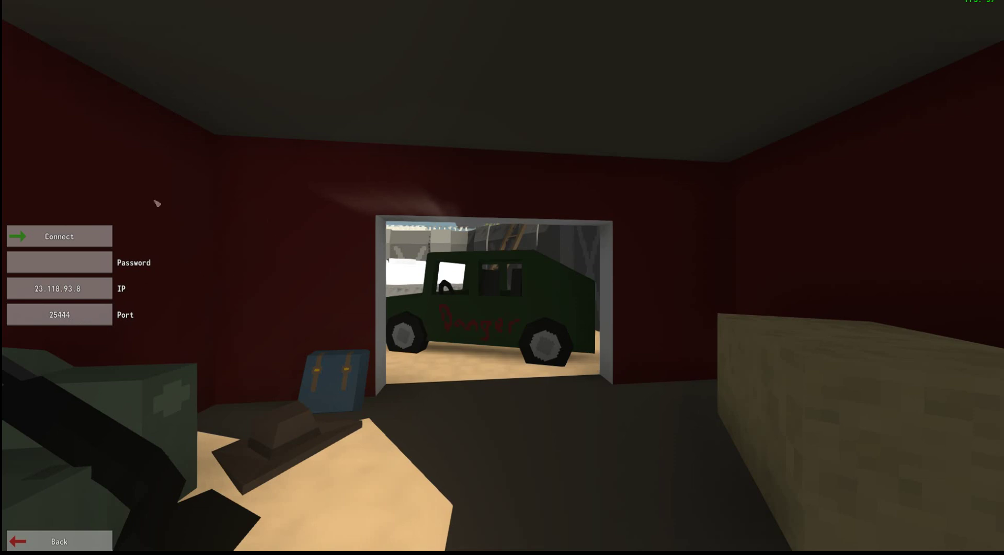
click(40, 544)
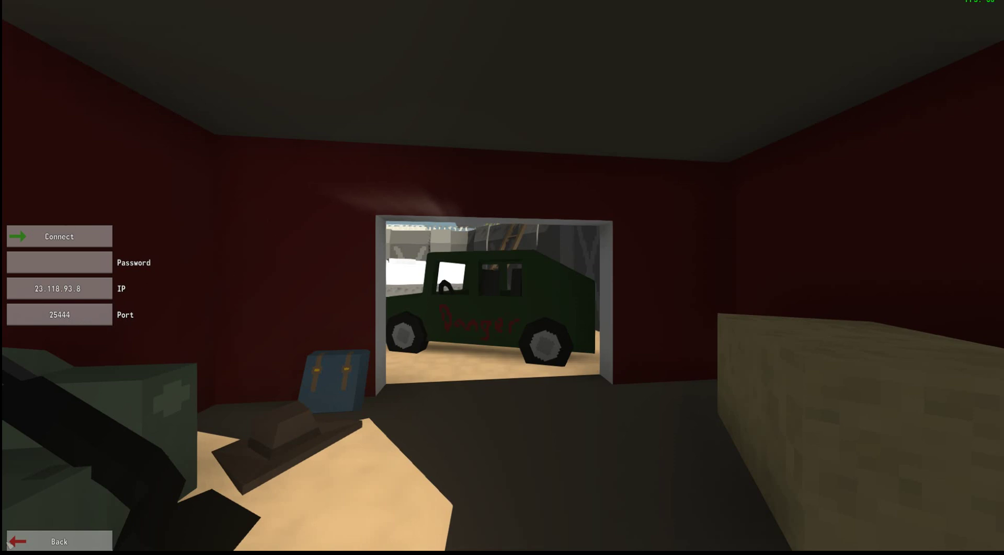
click(80, 539)
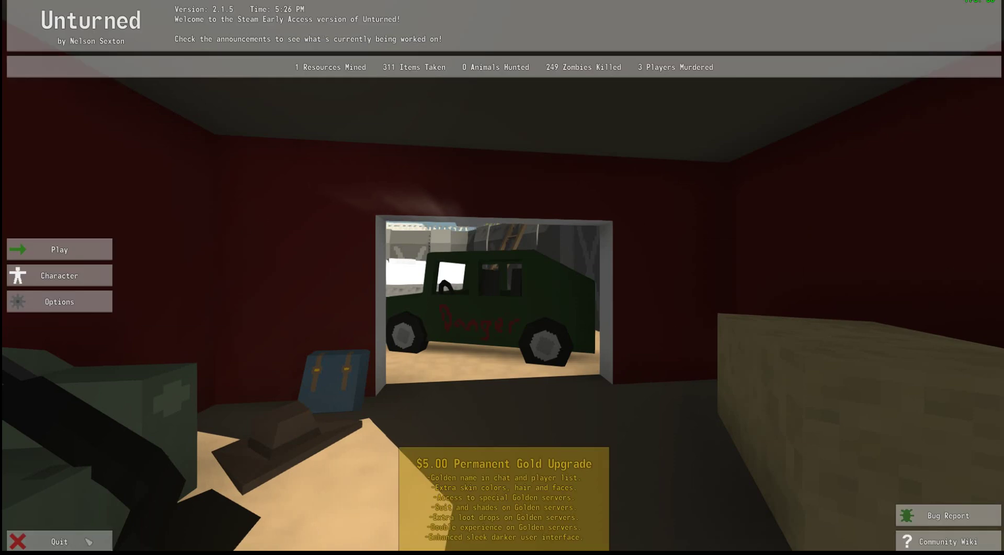